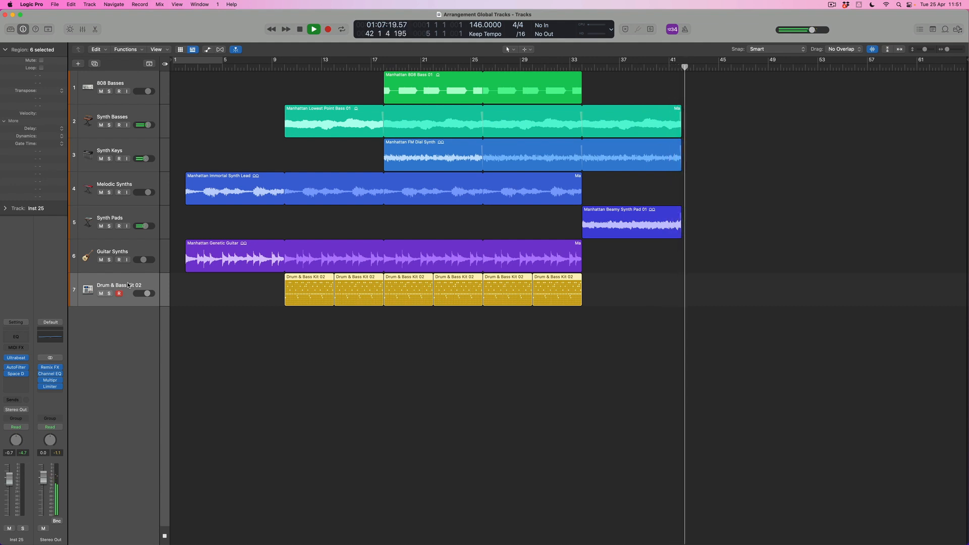
- Stop playback, return to the project start and open the AutoFilter plug-in on the Drum & Bass Kit 02 track
key("space")
key("Return")
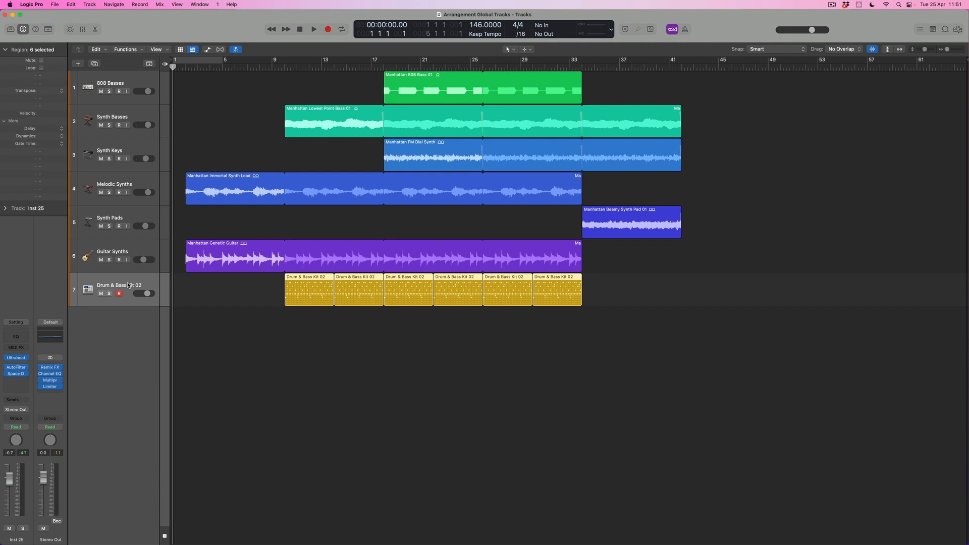
left_click(23, 367)
left_click_drag(363, 109, 490, 94)
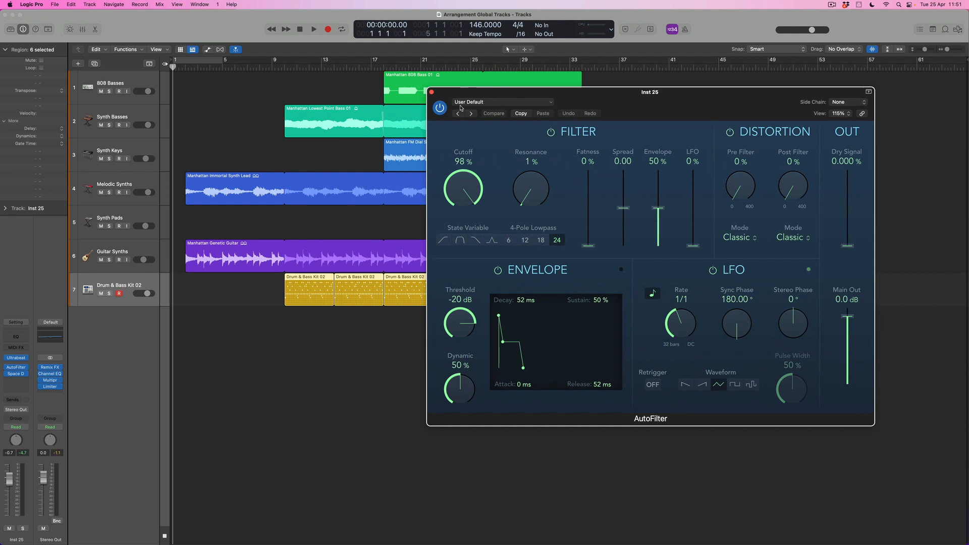
- Prepare the Drum & Bass Kit 02 track for automation in Latch mode from bar 9, with the AutoFilter cutoff at 50%
left_click(26, 428)
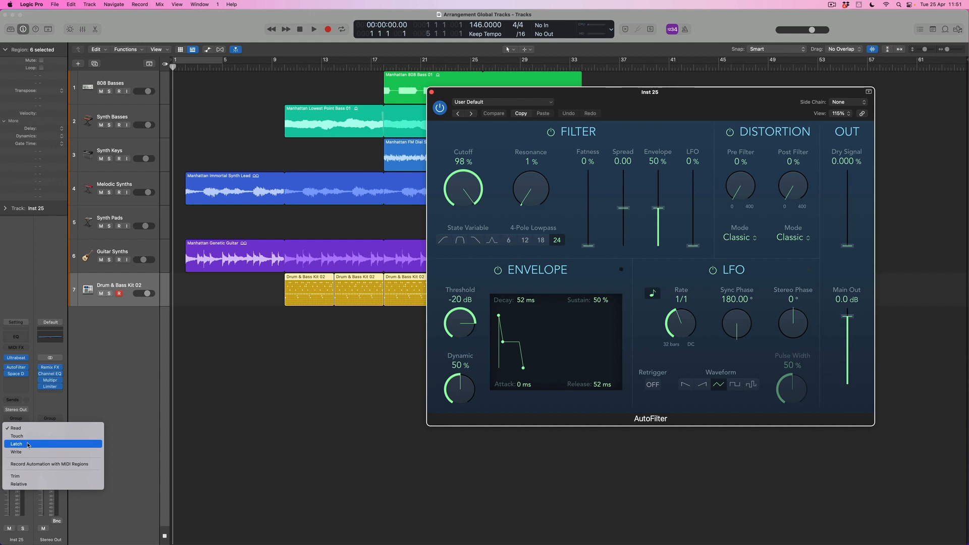
left_click(28, 445)
left_click(278, 81)
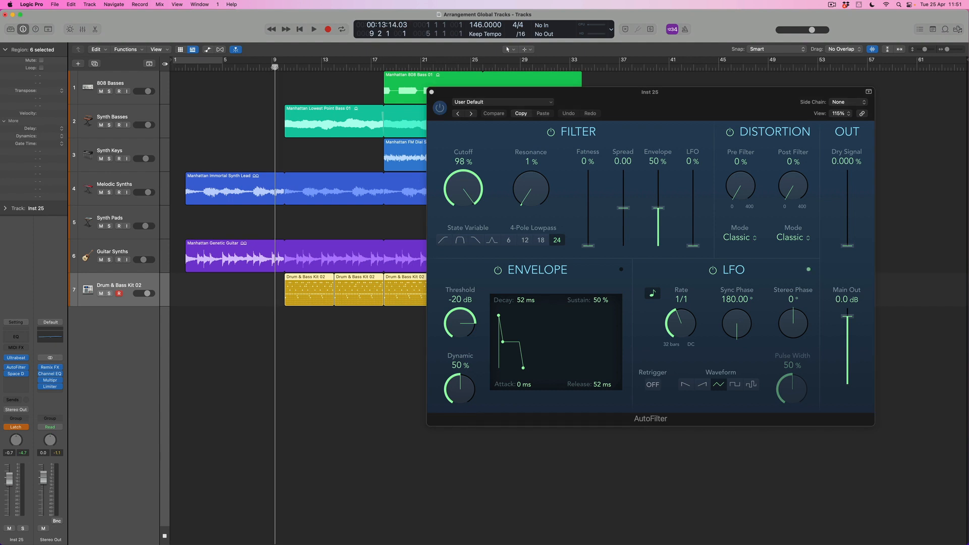
left_click_drag(460, 189, 452, 233)
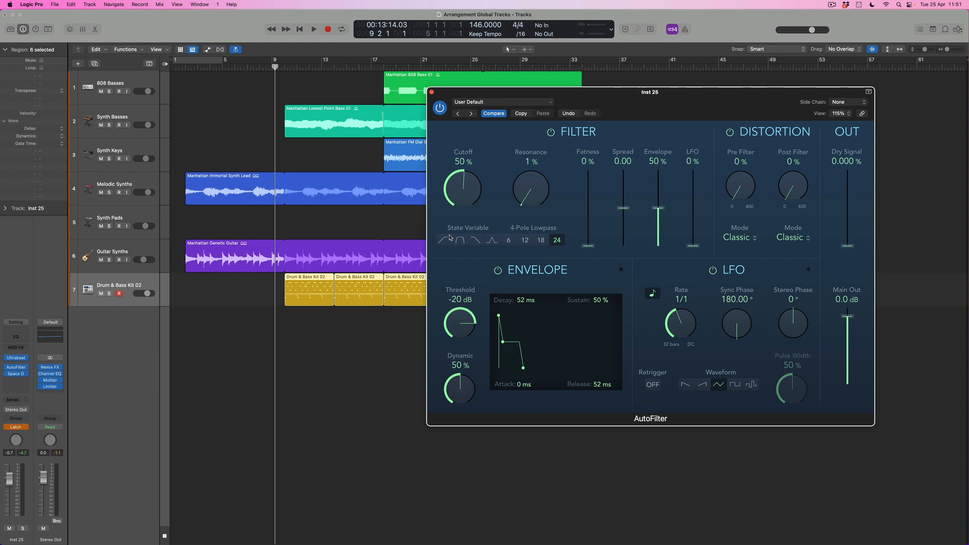
- Record a filter cutoff sweep rising to about 95% by bar 18, and set the track's automation mode back to Read
key("space")
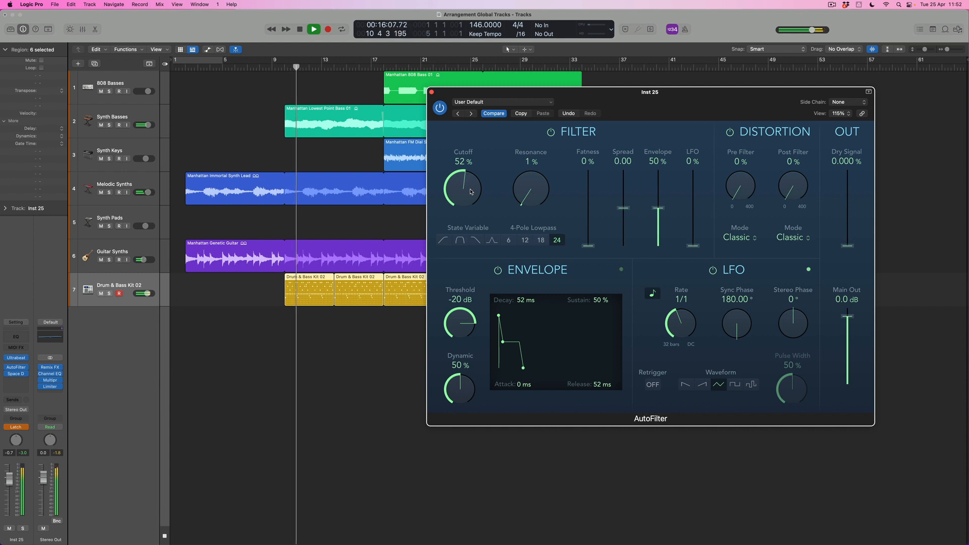
left_click_drag(471, 192, 472, 142)
key("space")
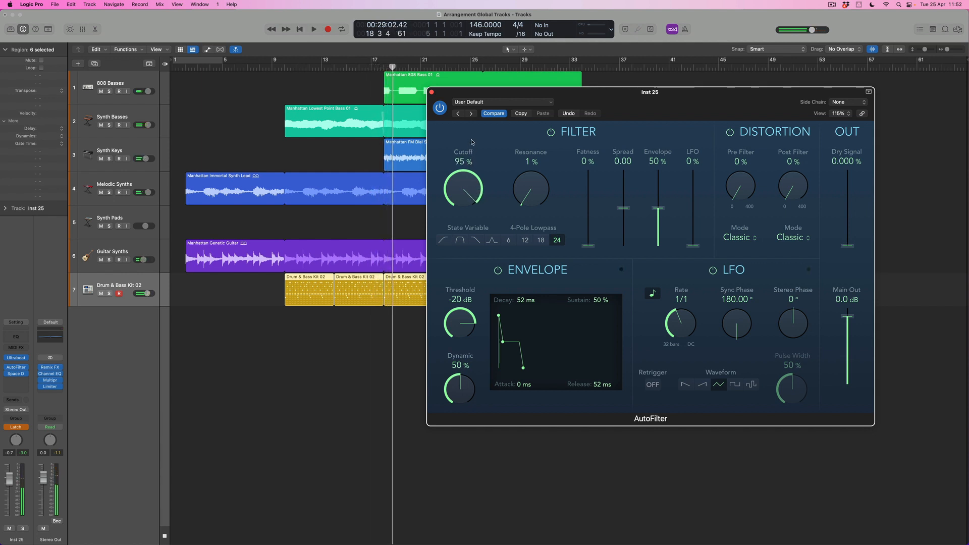
left_click(15, 427)
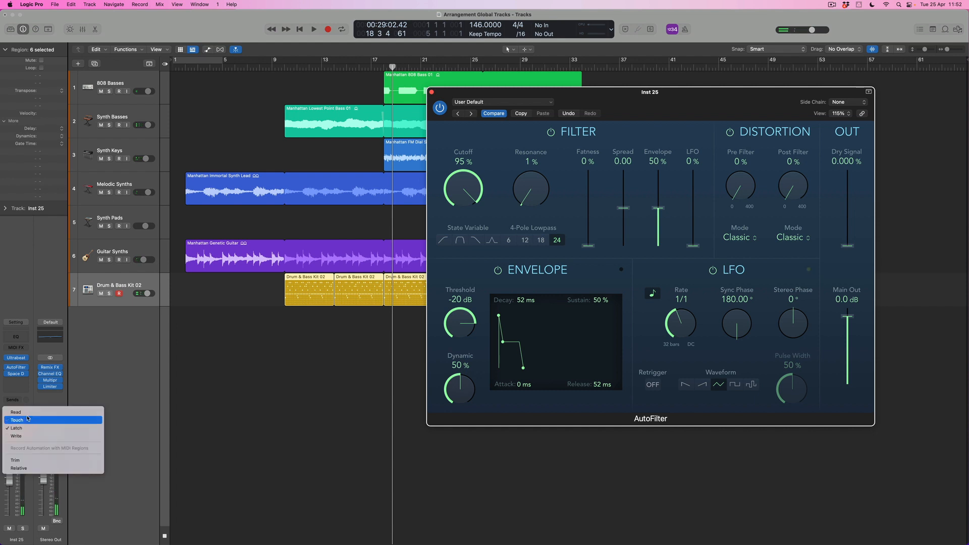
left_click(20, 412)
- Examine the recorded Cutoff automation on the Drum & Bass Kit 02 track, closing the AutoFilter window and hiding the automation when done
key("a")
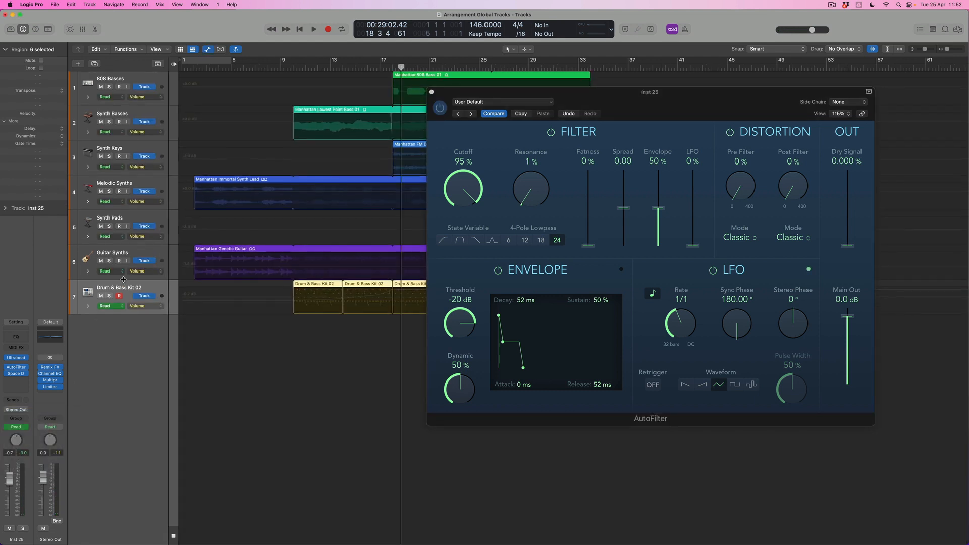
left_click(140, 306)
left_click(166, 410)
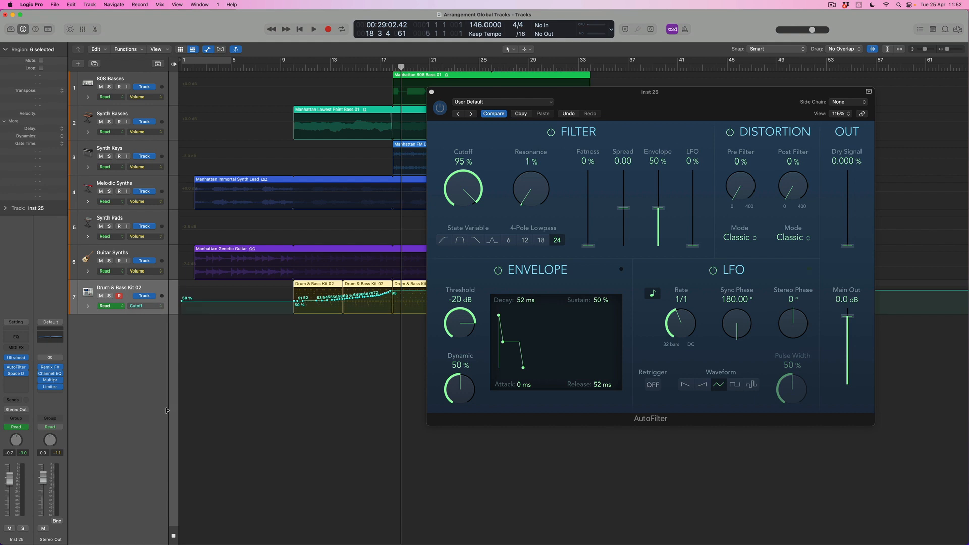
left_click(431, 93)
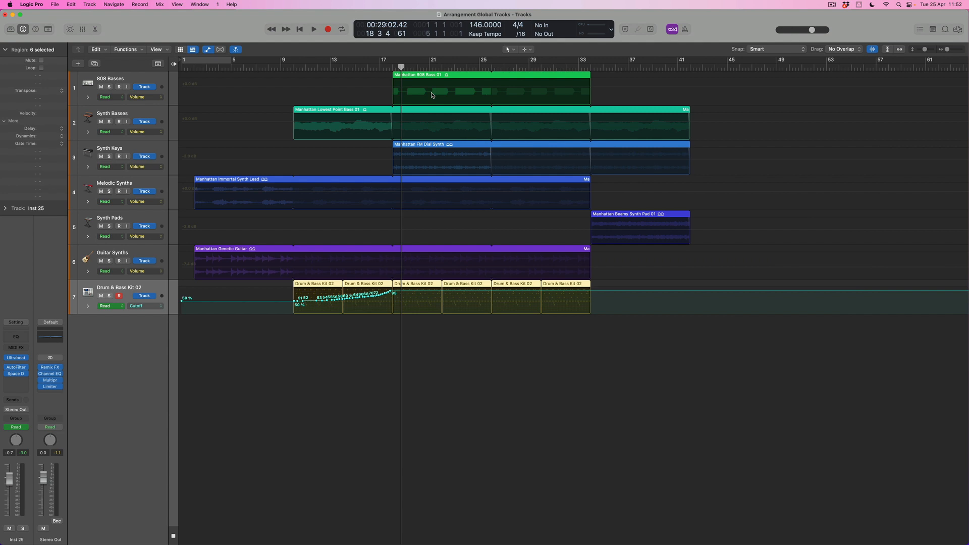
key("a")
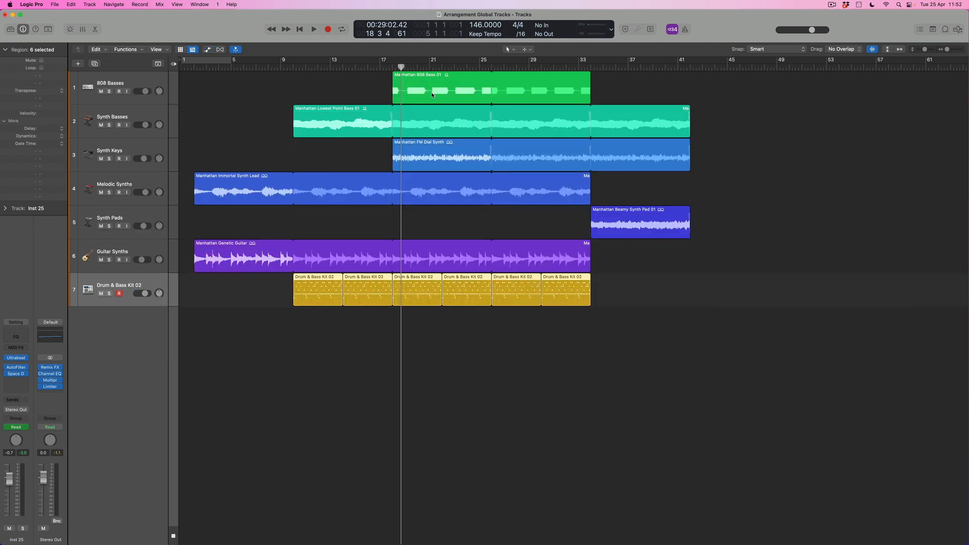
- Show the global tracks and turn the Section A arrangement marker into an eight-bar Intro starting at bar 2
left_click(162, 64)
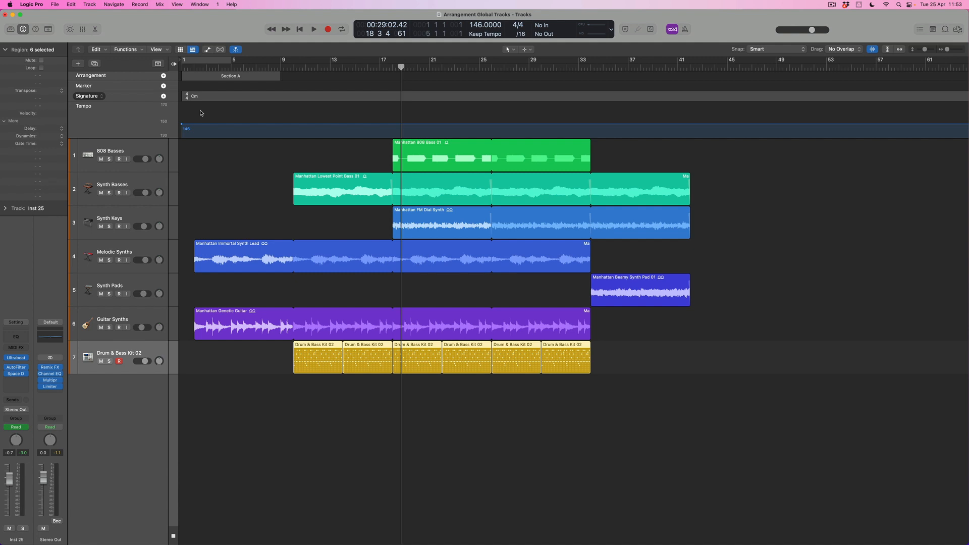
left_click(212, 76)
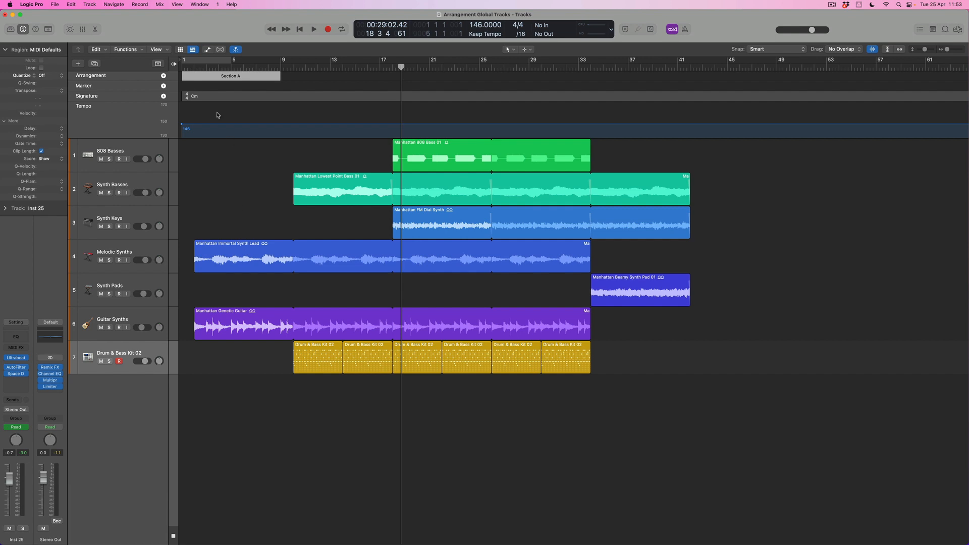
left_click_drag(182, 78, 194, 78)
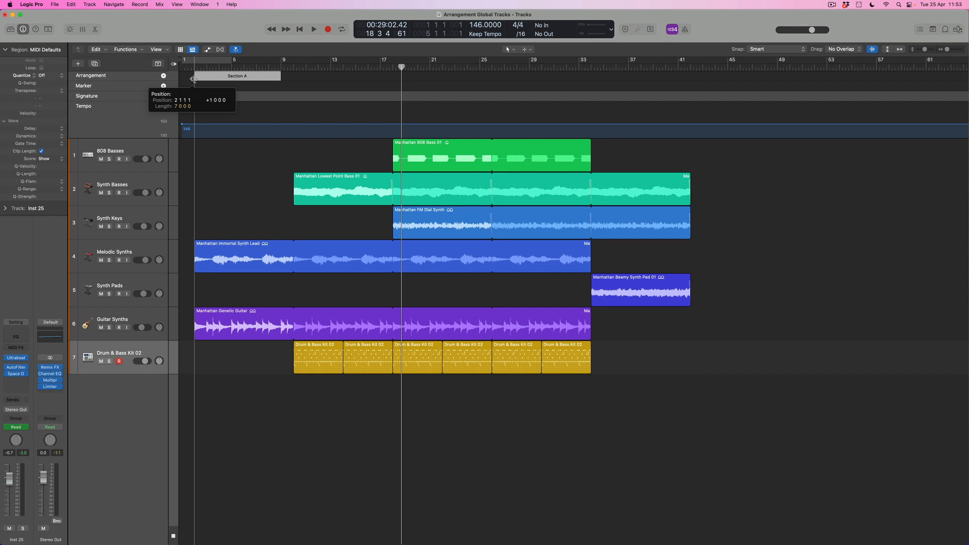
left_click_drag(194, 78, 194, 78)
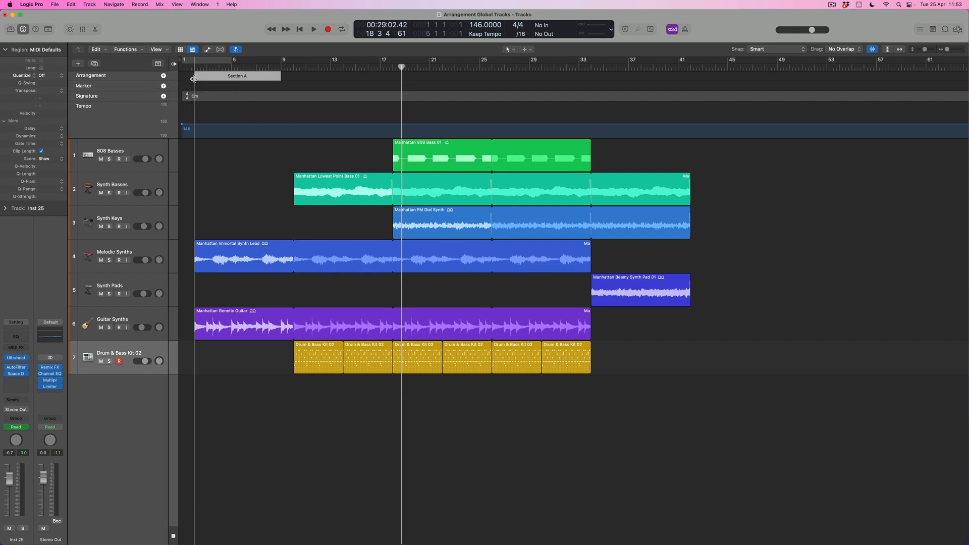
left_click_drag(280, 78, 293, 79)
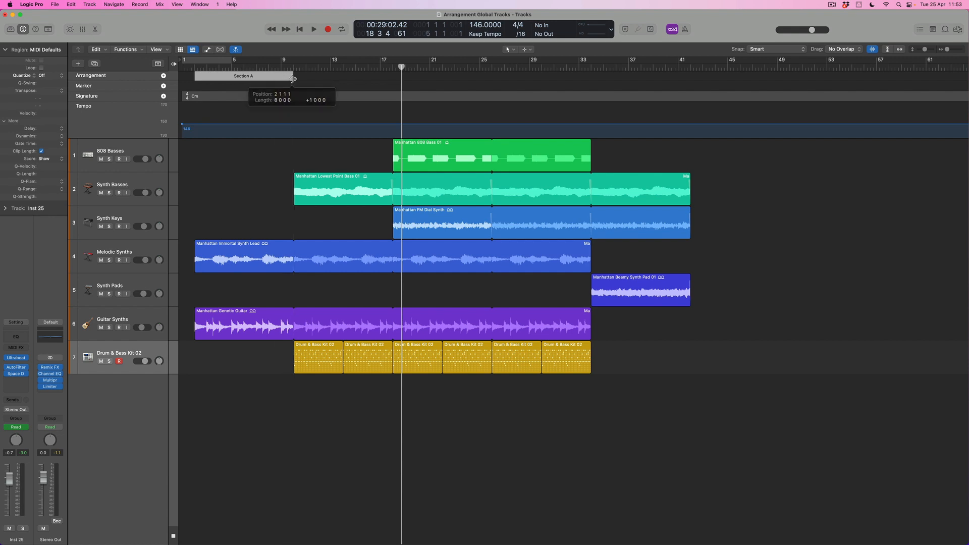
left_click(256, 77)
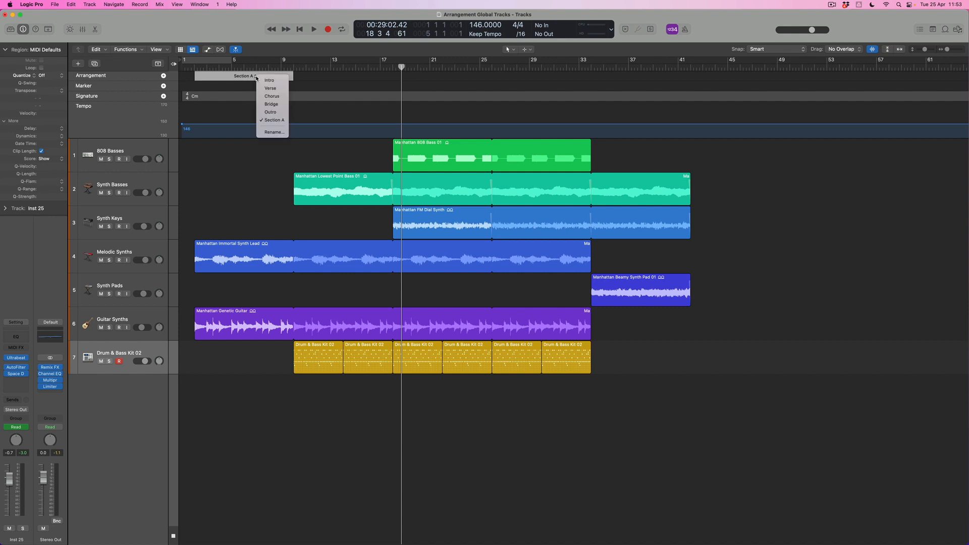
left_click(282, 83)
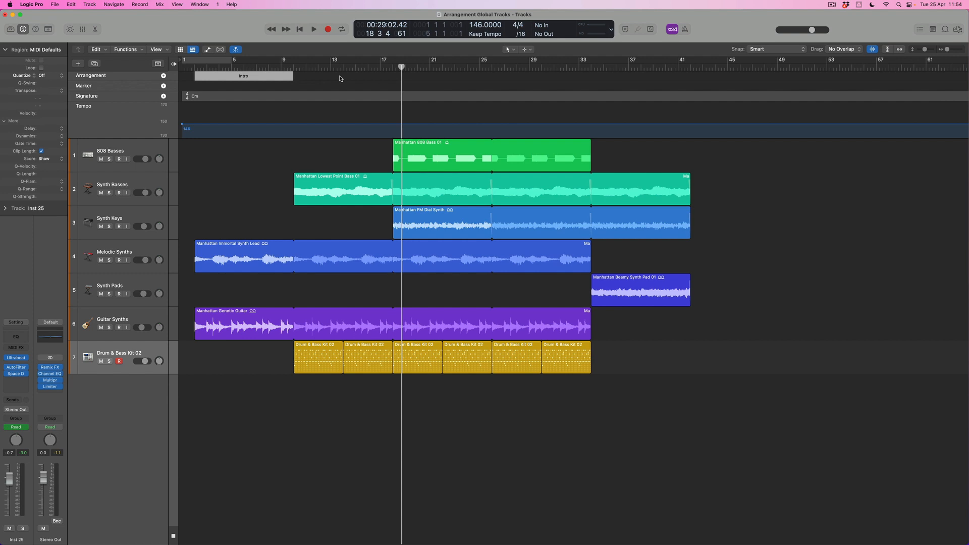
- Try duplicating the Intro section with its regions directly after itself, and remove the copy
left_click_drag(218, 76, 294, 77)
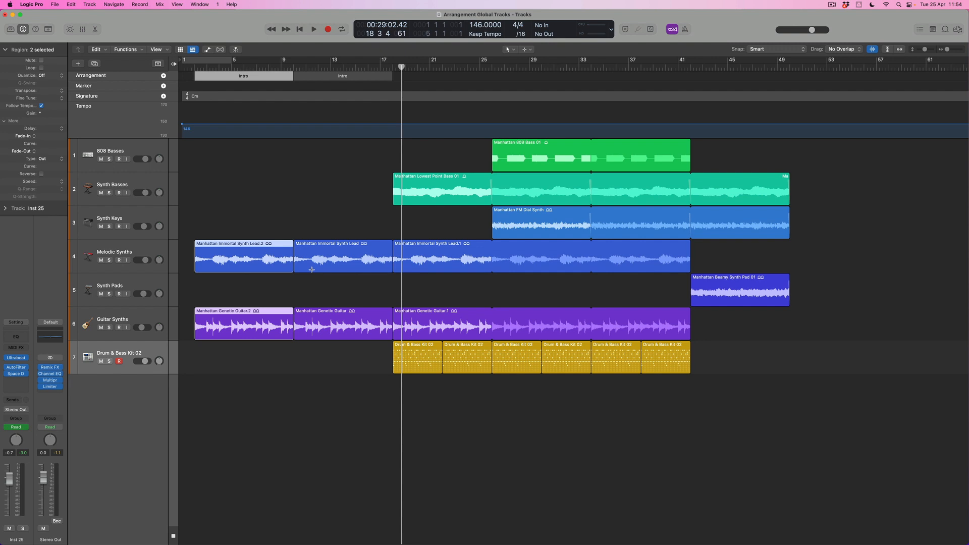
key("Delete")
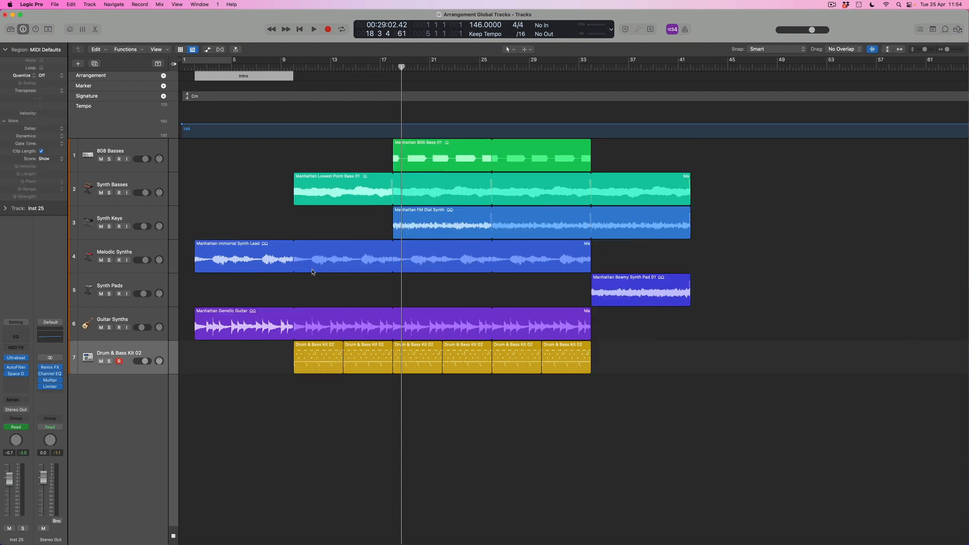
- Draw a second arrangement marker with the Pencil tool and fit it to eight bars starting at bar 10
key("t")
left_click(324, 117)
left_click(298, 76)
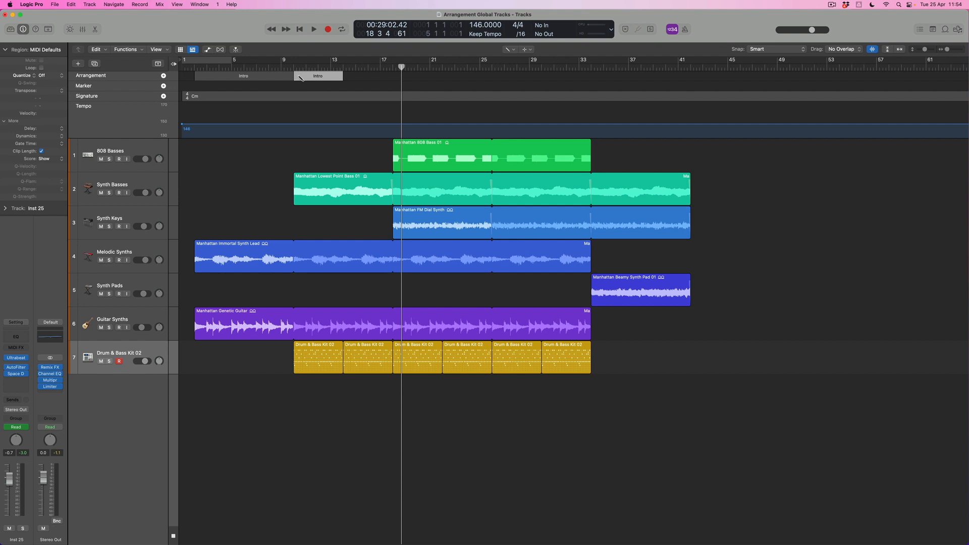
key("Delete")
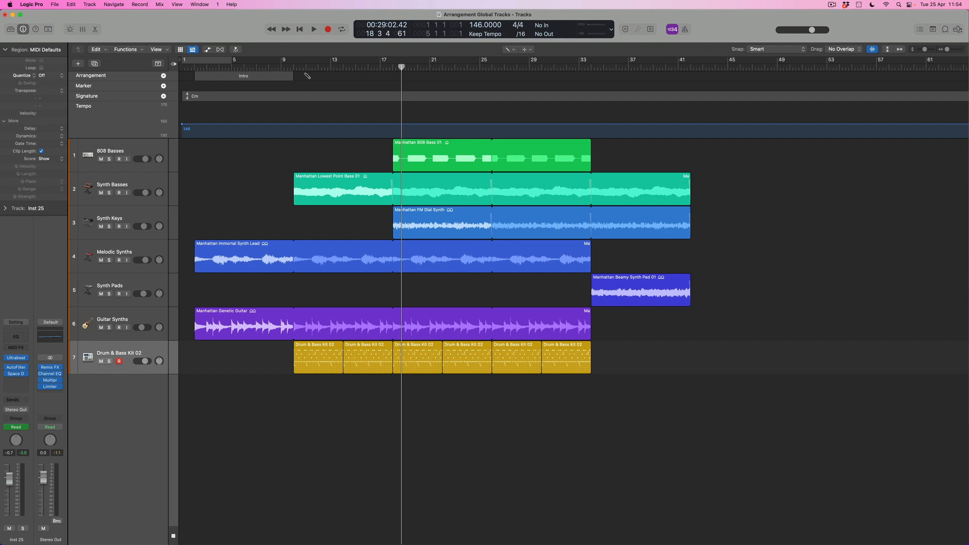
left_click(307, 76)
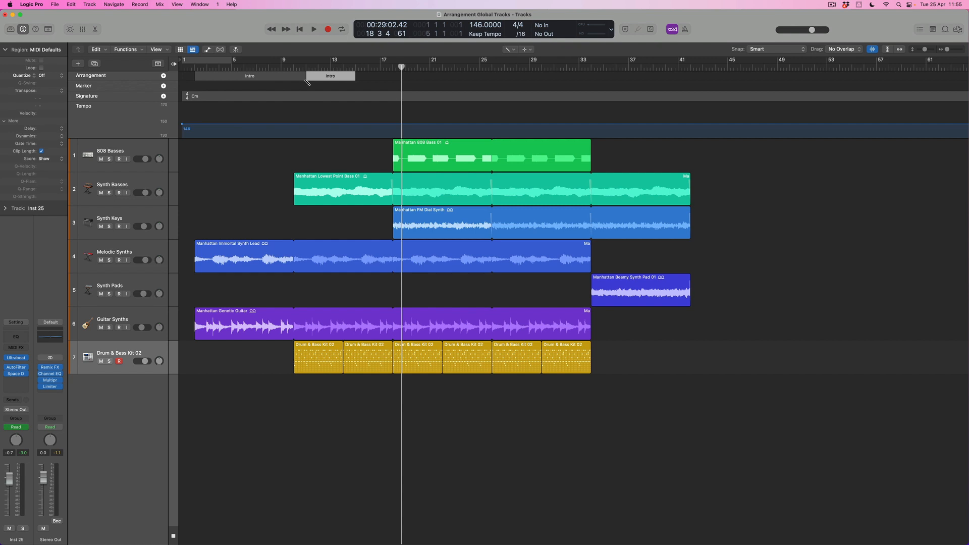
key("t")
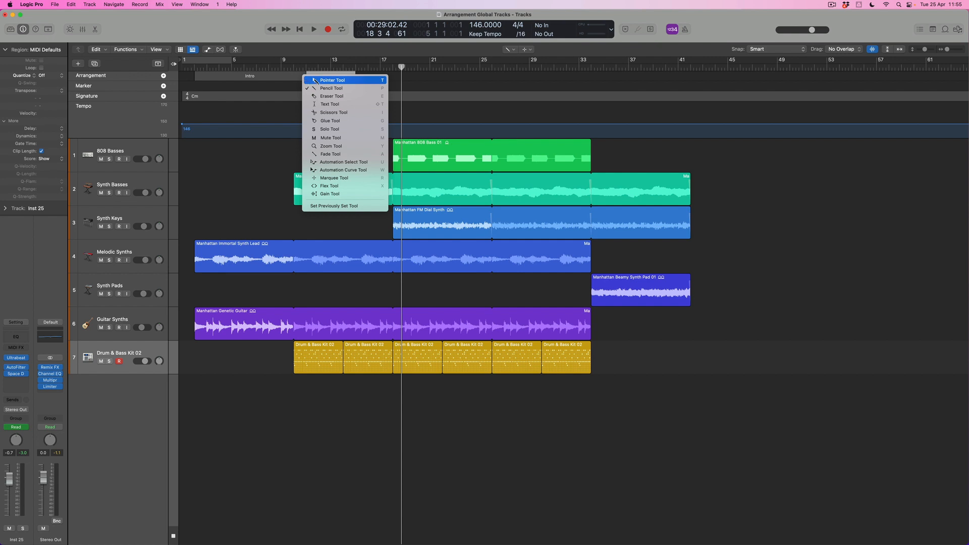
left_click(315, 80)
left_click_drag(306, 76, 294, 76)
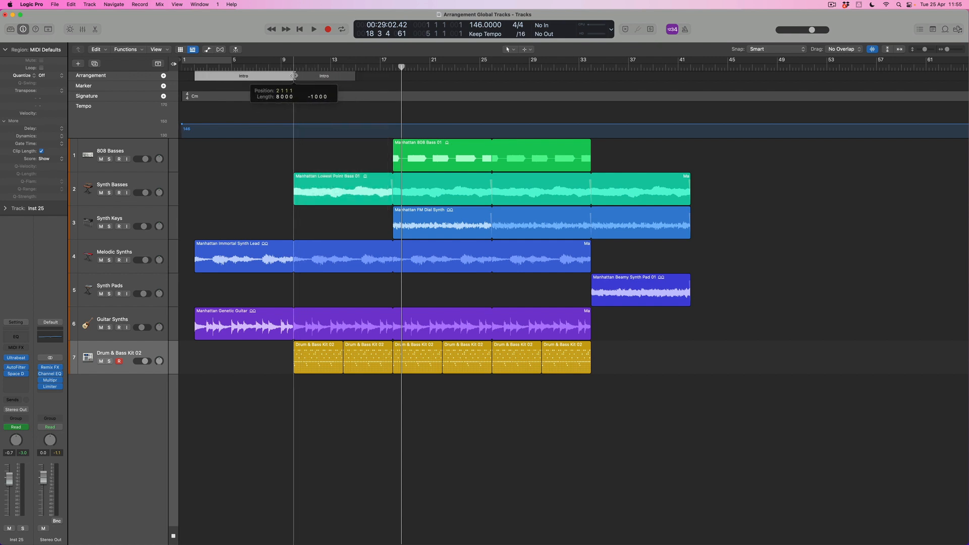
left_click_drag(295, 76, 294, 76)
left_click_drag(356, 77, 392, 81)
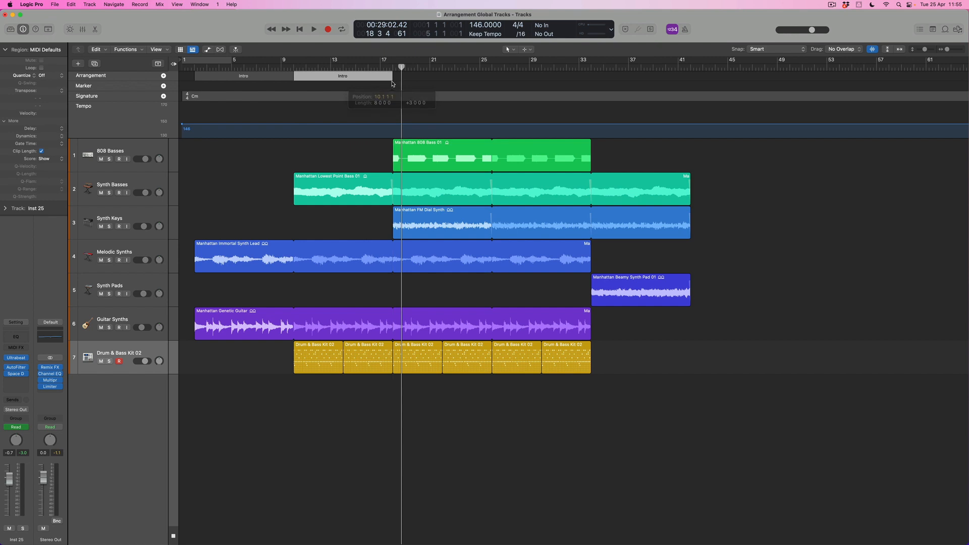
- Rename the second arrangement marker as "Intro Development"
left_click(349, 78)
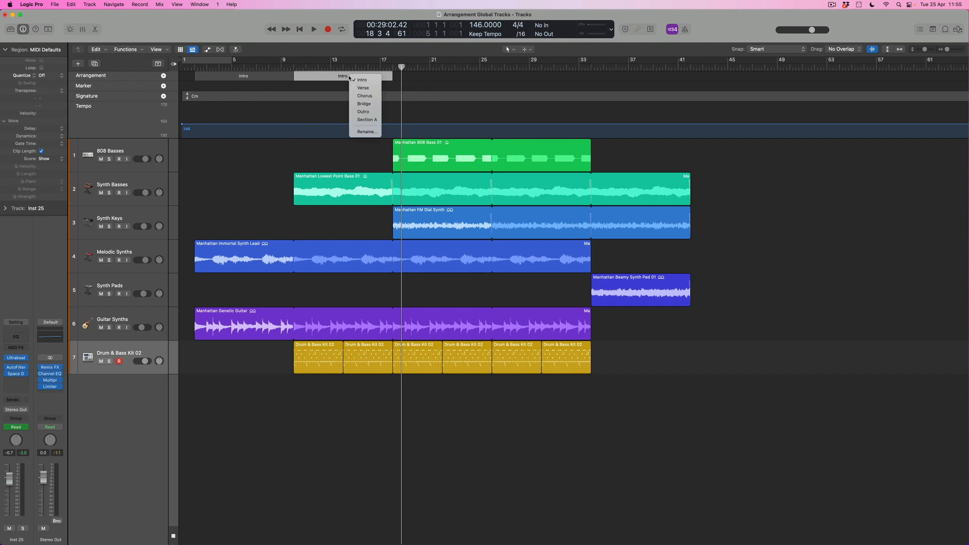
left_click(361, 133)
key("Right")
type("De")
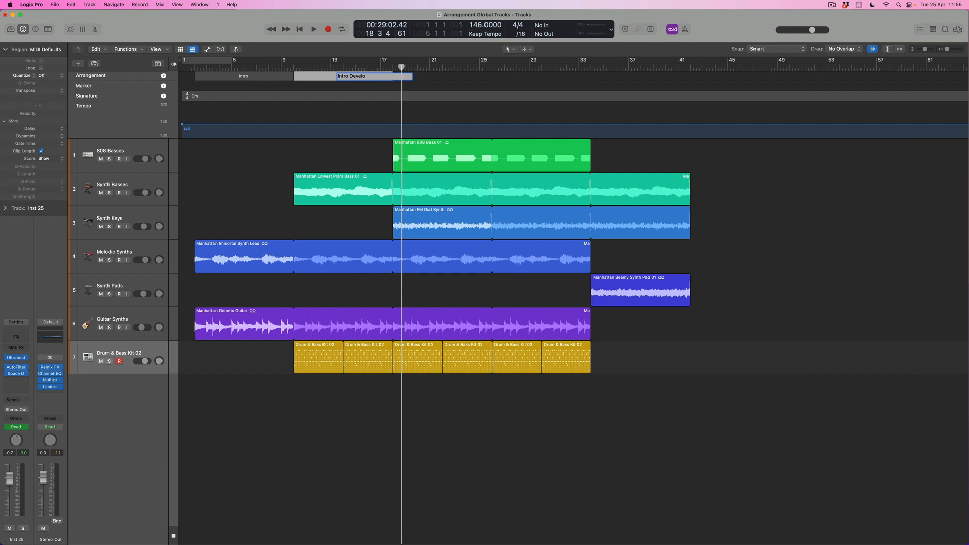
type("velopment")
key("Return")
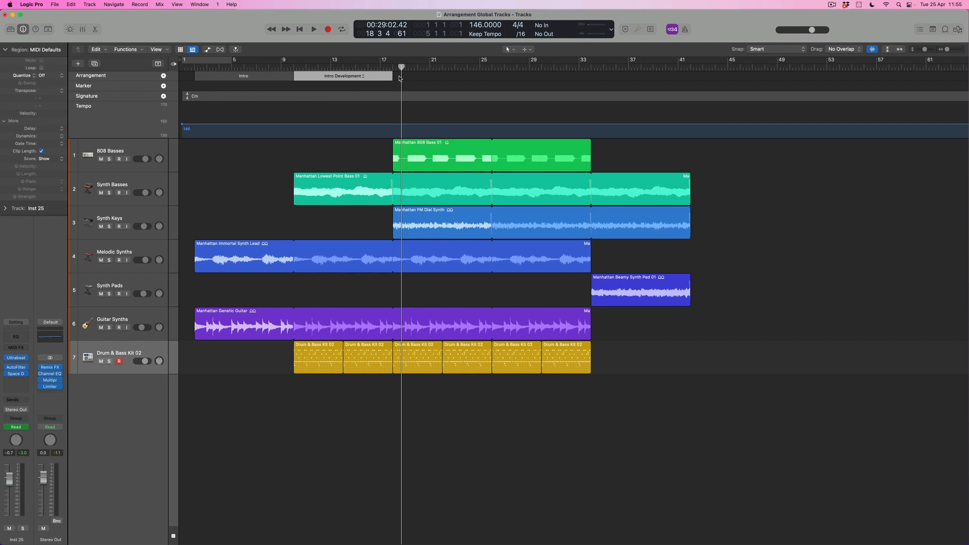
- Draw a third arrangement marker with the Pencil tool and fit it to 16 bars starting at bar 18
key("t")
key("2")
key("t")
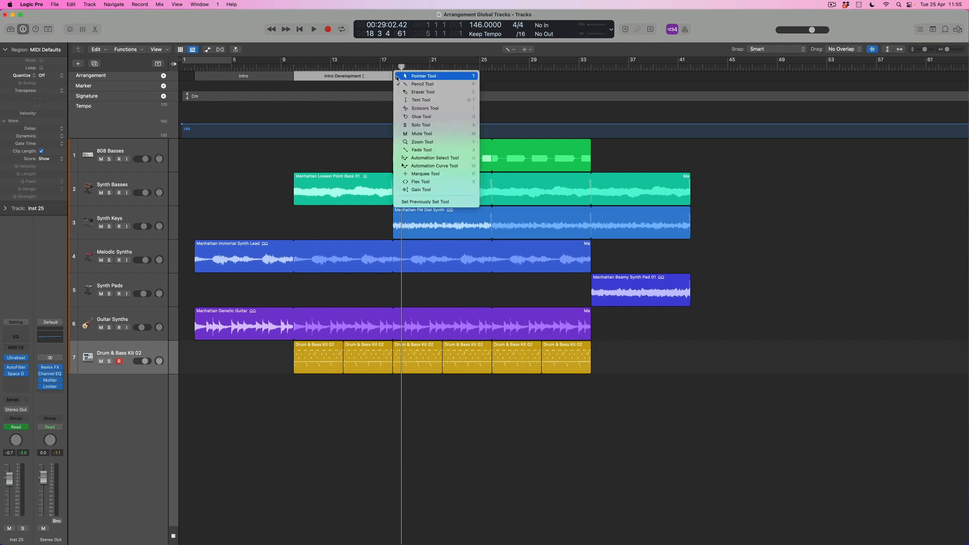
left_click(404, 84)
left_click(397, 77)
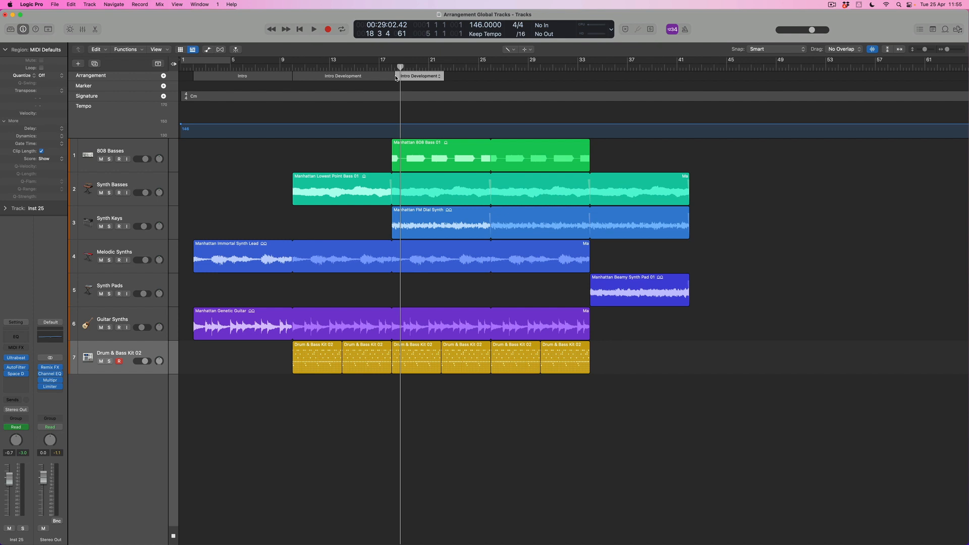
key("t")
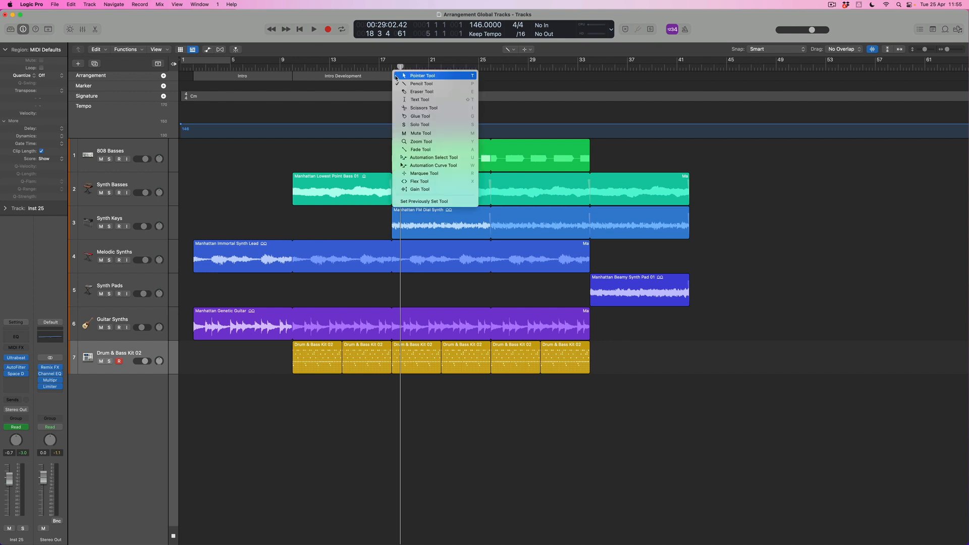
left_click(397, 76)
mouse_move(394, 76)
left_mouse_down()
mouse_move(483, 108)
mouse_move(590, 115)
left_mouse_up()
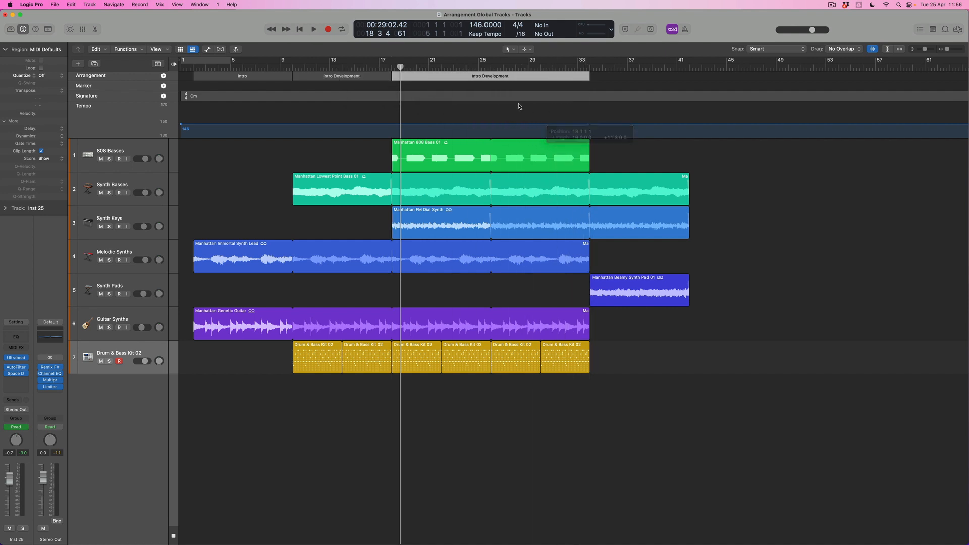
- Change the name of the third arrangement marker to Section A
left_click(511, 77)
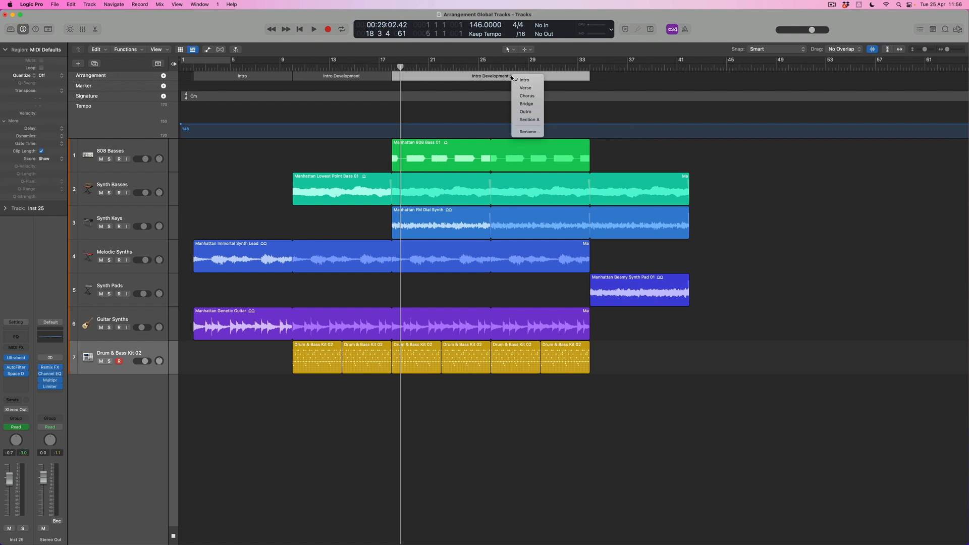
left_click(530, 120)
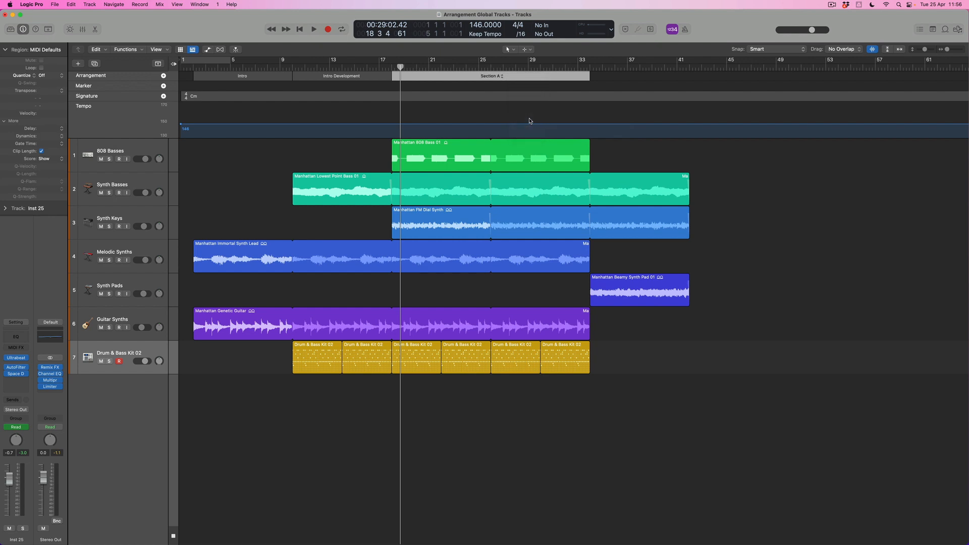
left_click(603, 80)
- Draw a fourth arrangement marker with the Pencil tool and fit it to eight bars starting at bar 34
key("t")
key("p")
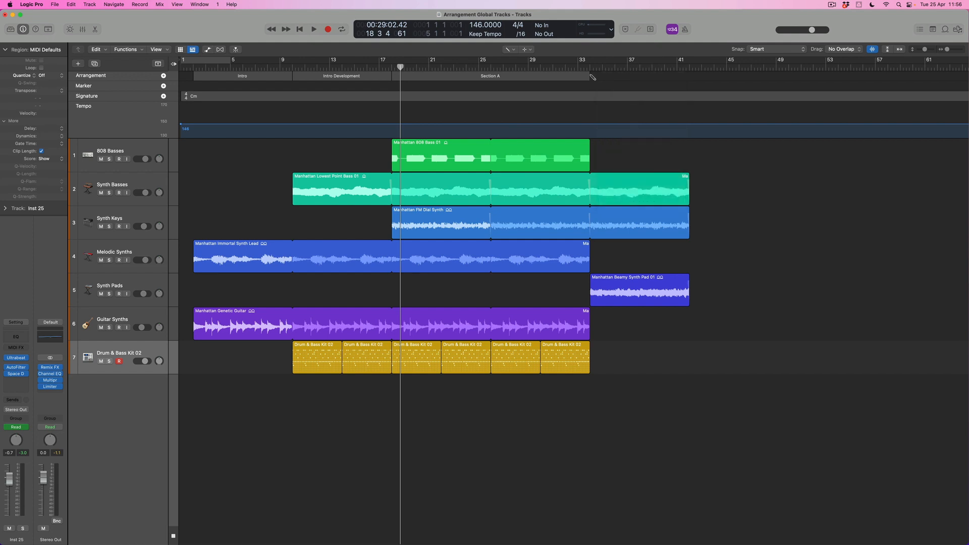
left_click(593, 77)
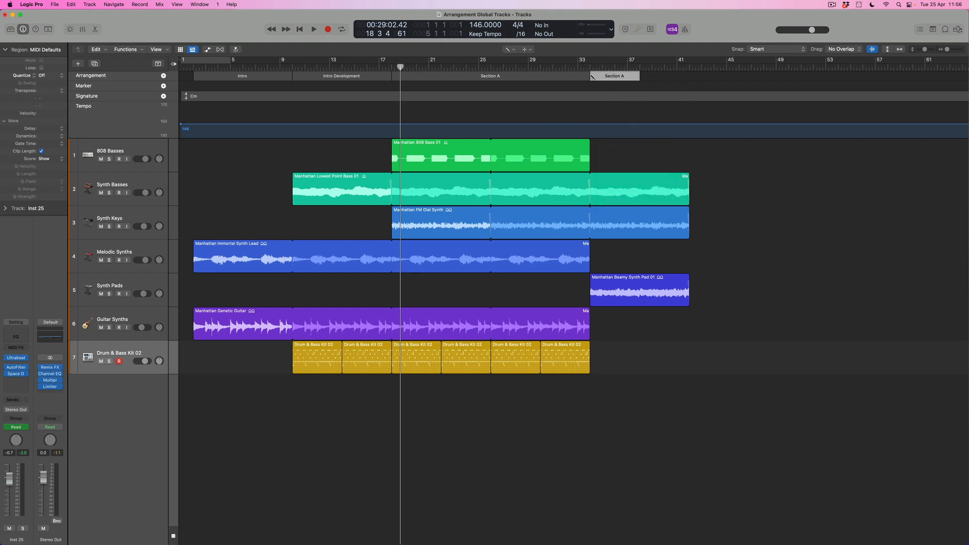
key("t")
key("t")
left_click_drag(639, 78, 689, 78)
- Change the name of the fourth arrangement marker to Outro
left_click(651, 76)
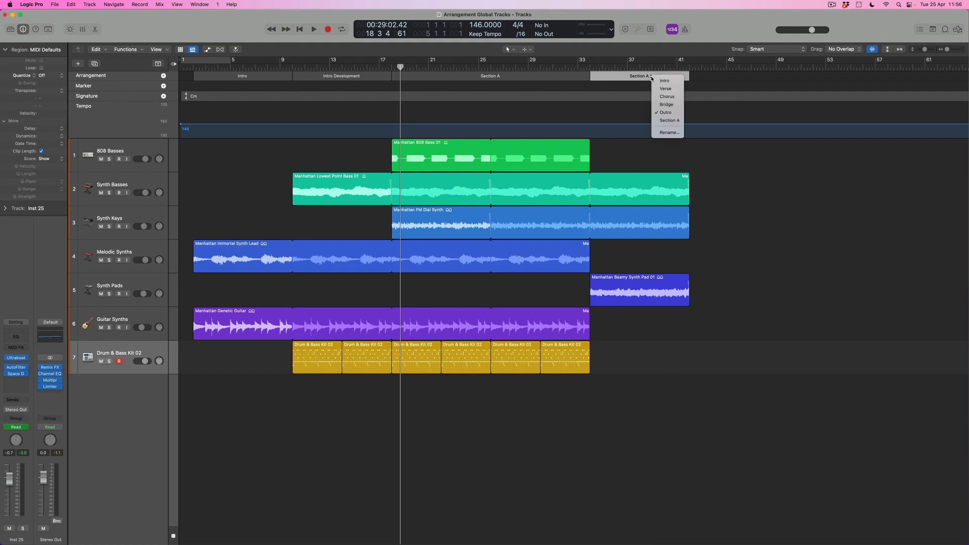
left_click(665, 113)
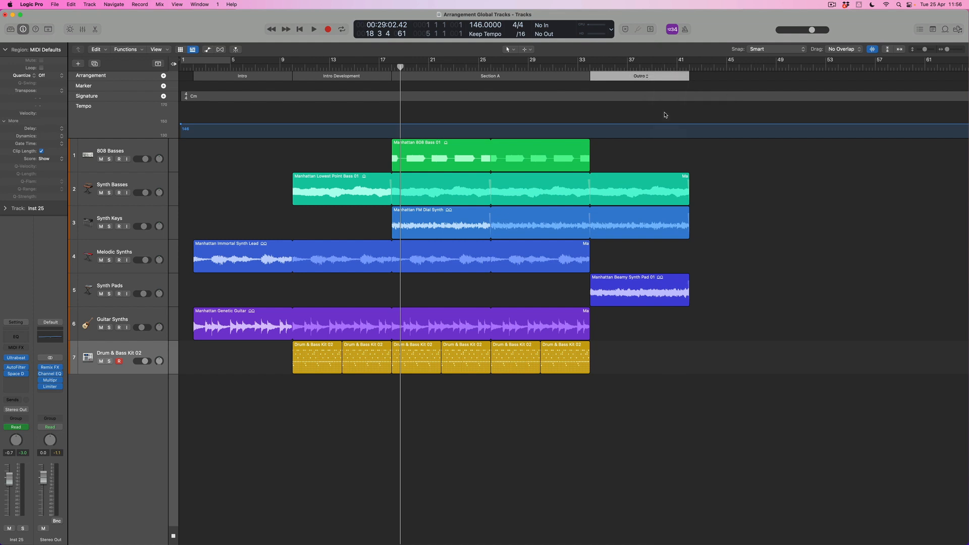
left_click(729, 190)
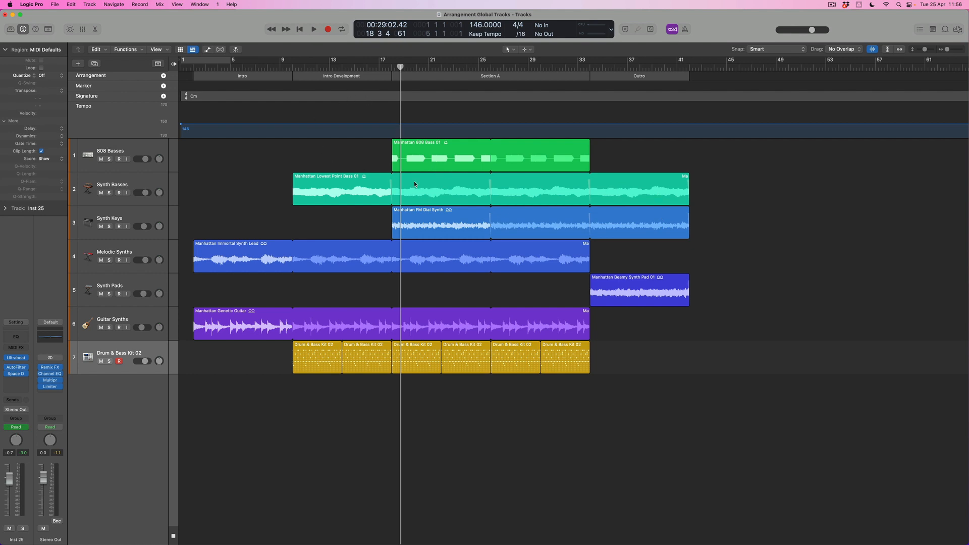
- Copy the Intro Development section with its regions to bar 42, directly after the Outro
left_click(307, 76)
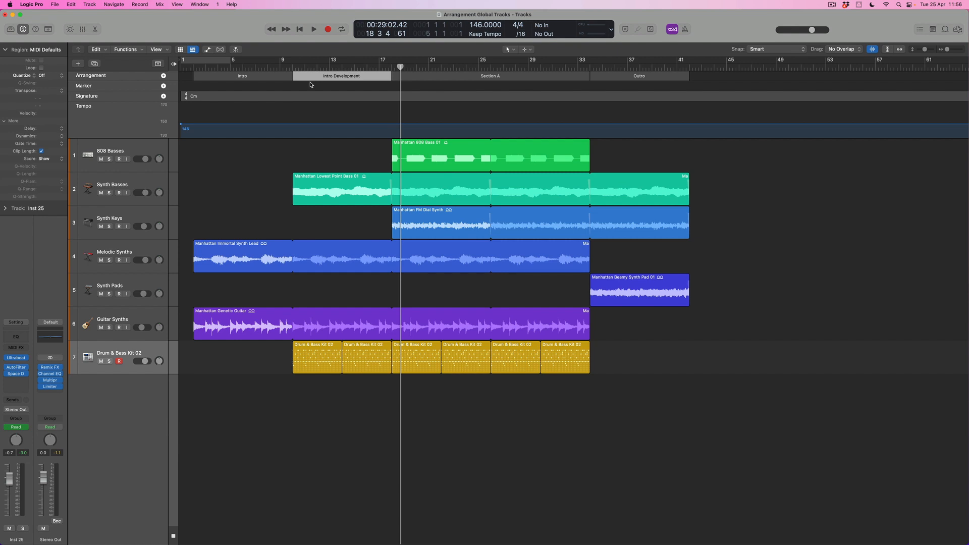
left_click_drag(306, 75, 690, 91)
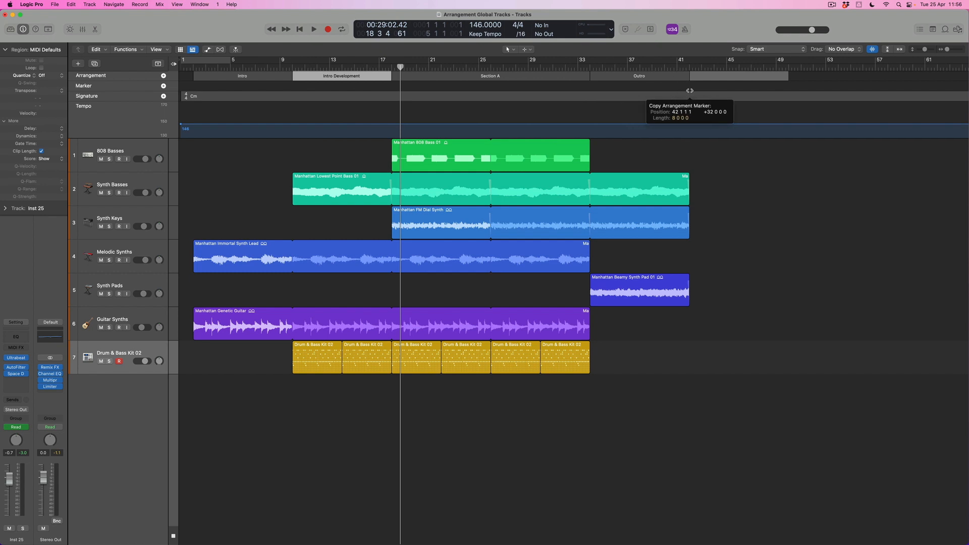
left_click_drag(690, 90, 690, 90)
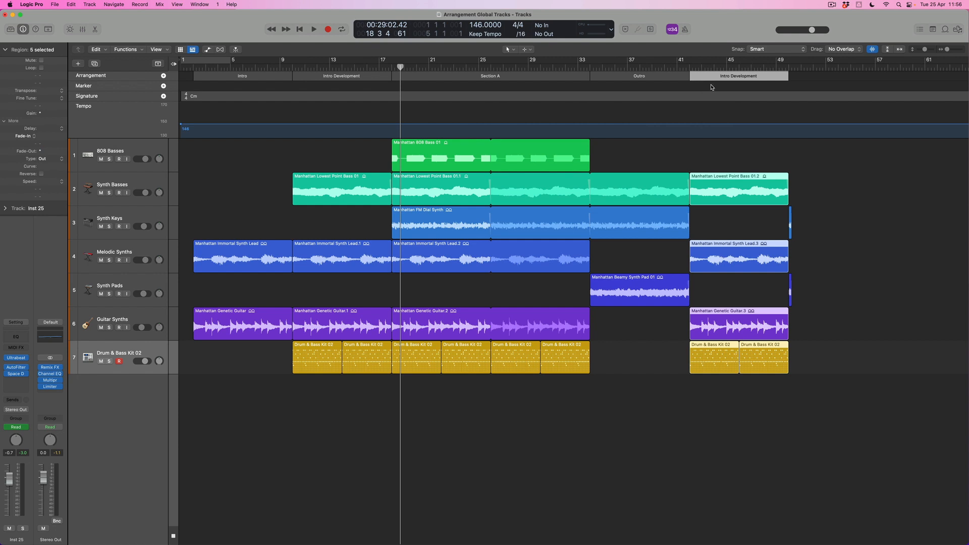
left_click(858, 247)
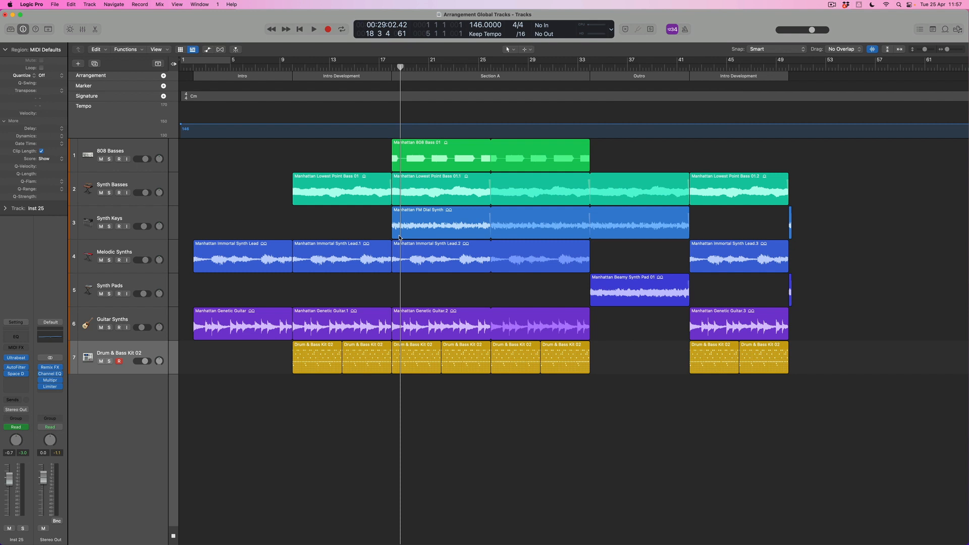
- Delete the leftover Synth Keys and Synth Pads slivers after the copied section, and place the playhead at bar 50
left_click(790, 222)
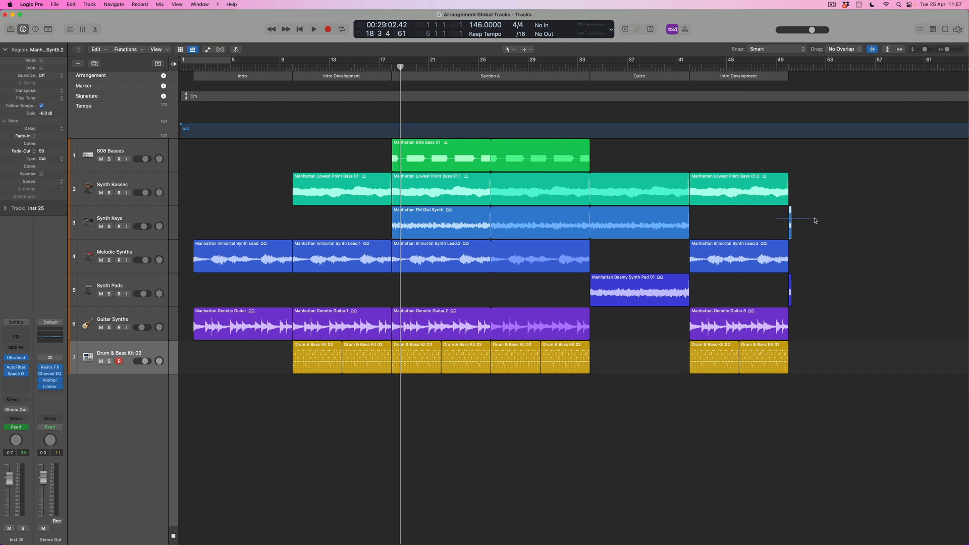
left_click(791, 291, "shift")
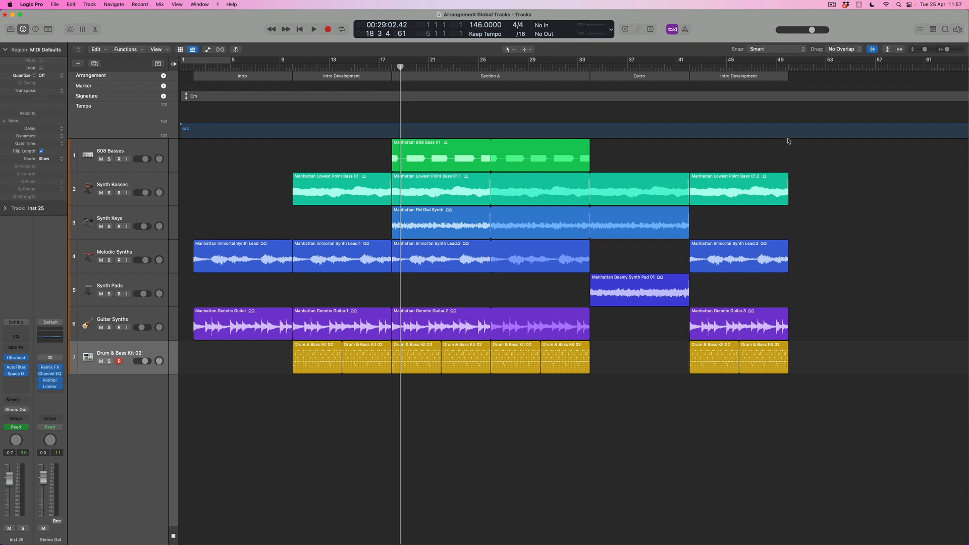
left_click(789, 69)
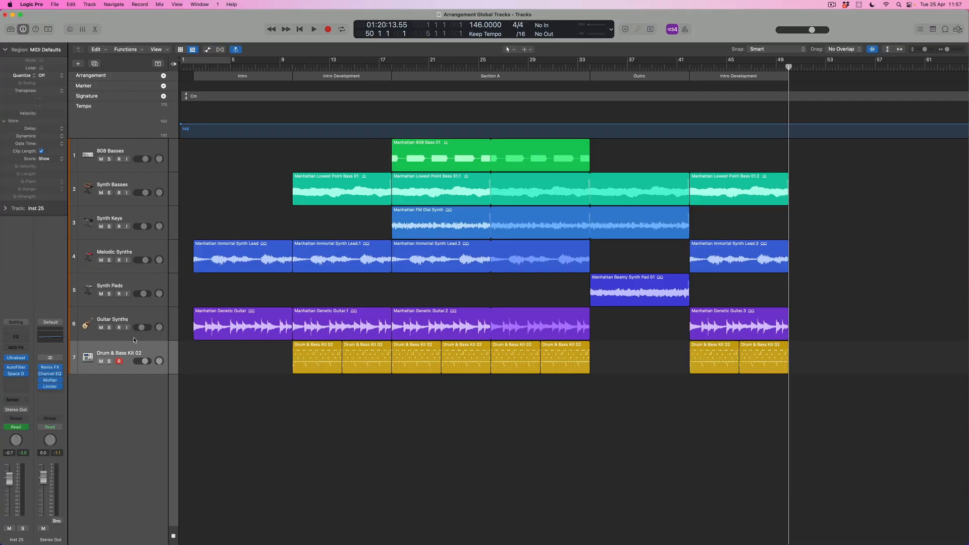
- Show automation, move the drum track's upper Cutoff point at bar 42 slightly earlier so the drop precedes the copied section, and hide automation again
left_click(134, 349)
key("a")
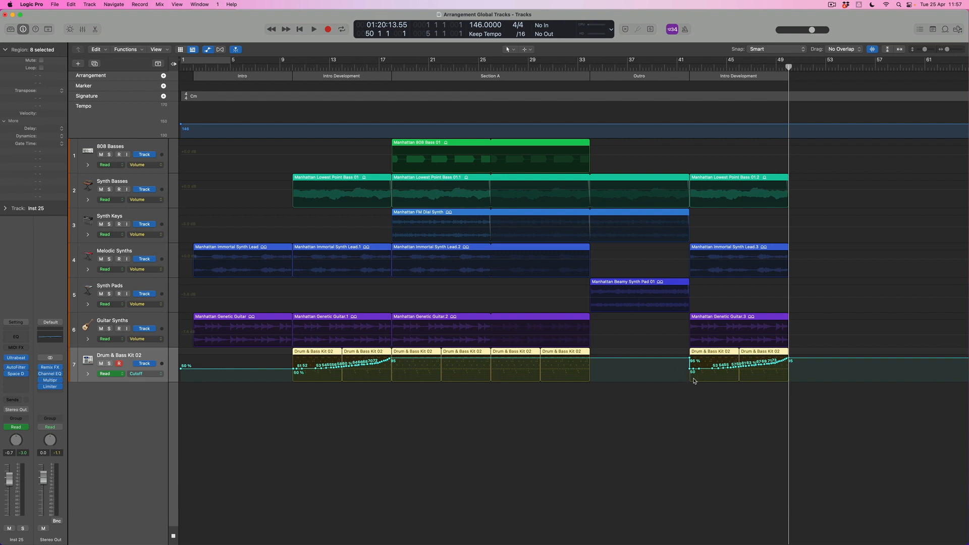
key("super+Right")
key("super+Right")
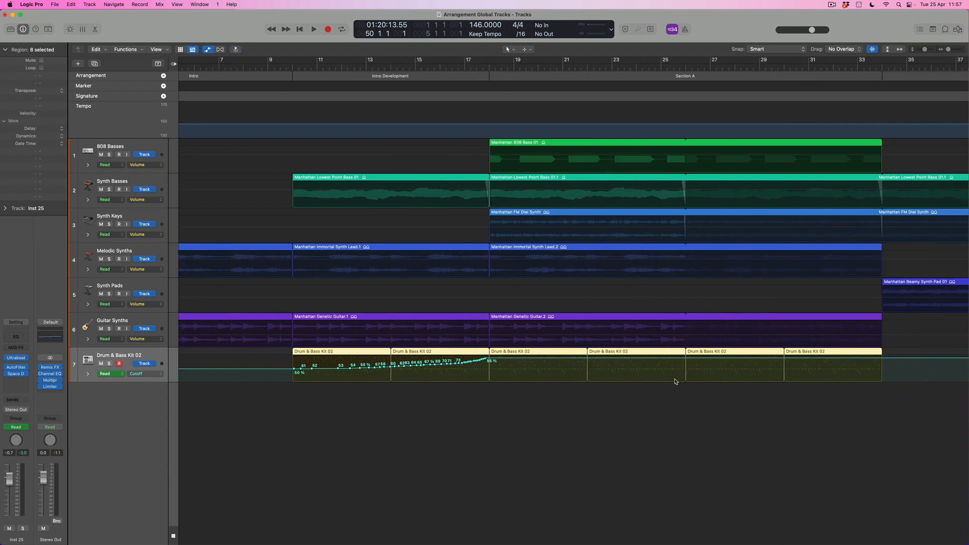
scroll(676, 383, "right", 4)
scroll(727, 372, "right", 4)
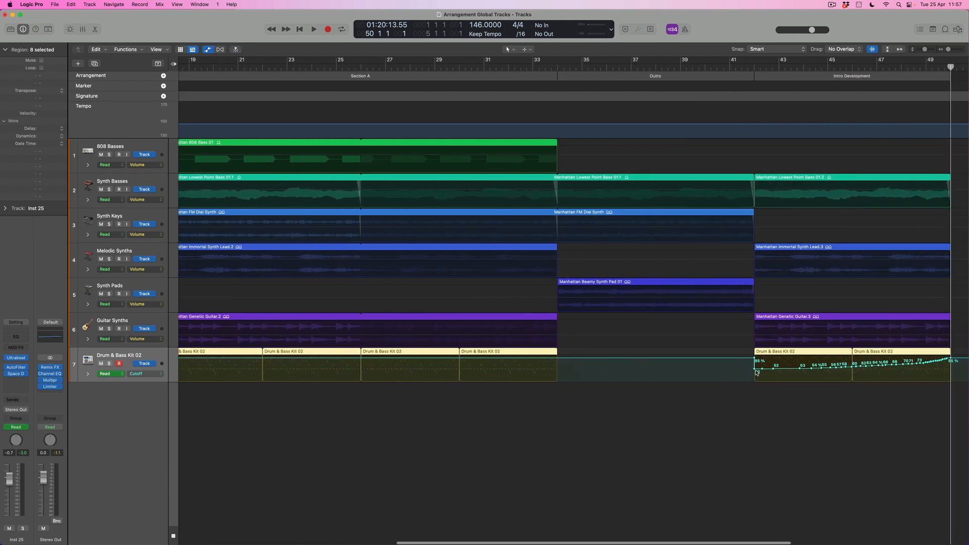
scroll(758, 374, "right", 1)
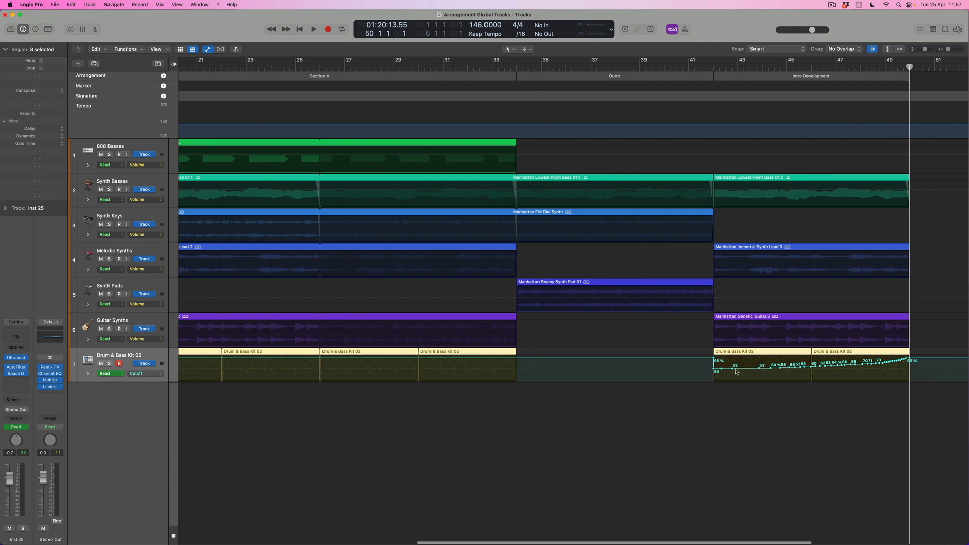
left_click(709, 360)
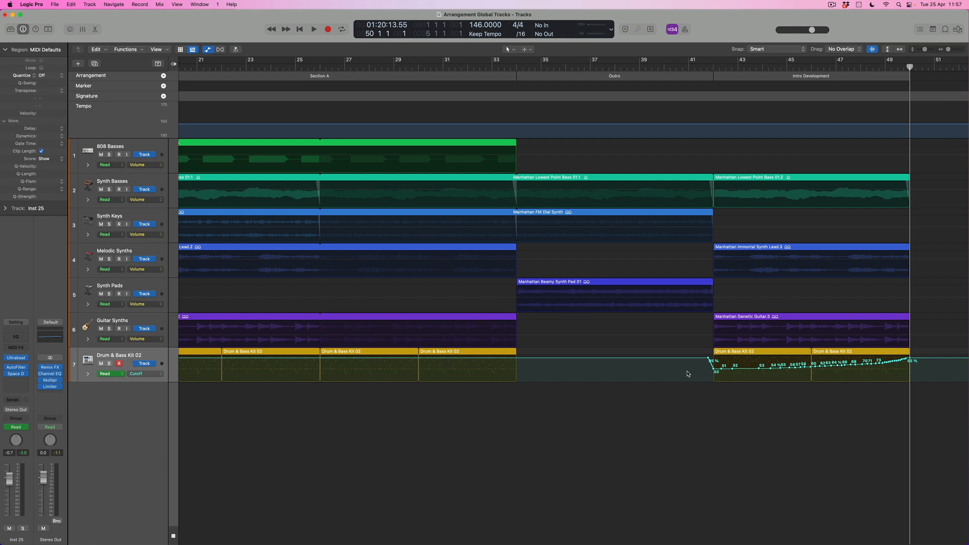
key("super+Left")
key("super+Left")
key("super+Left")
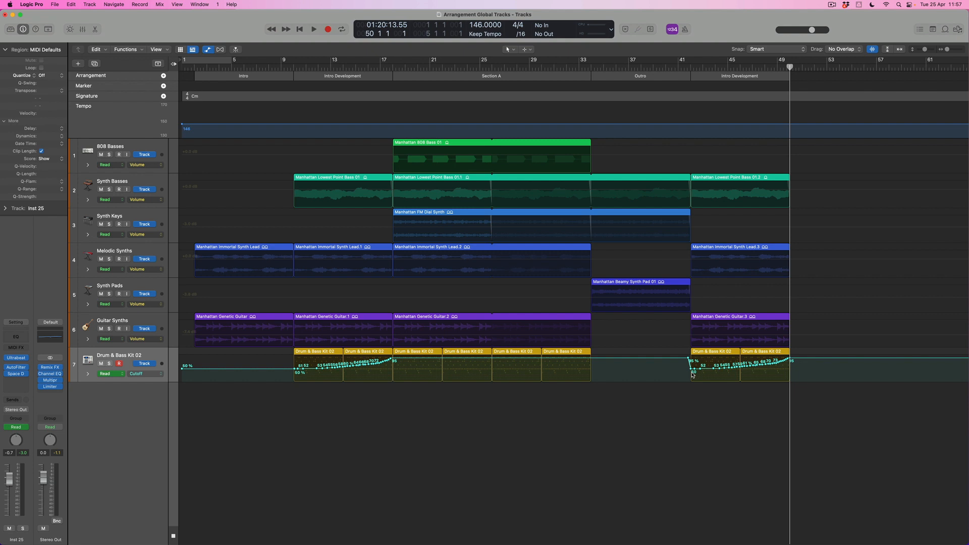
key("a")
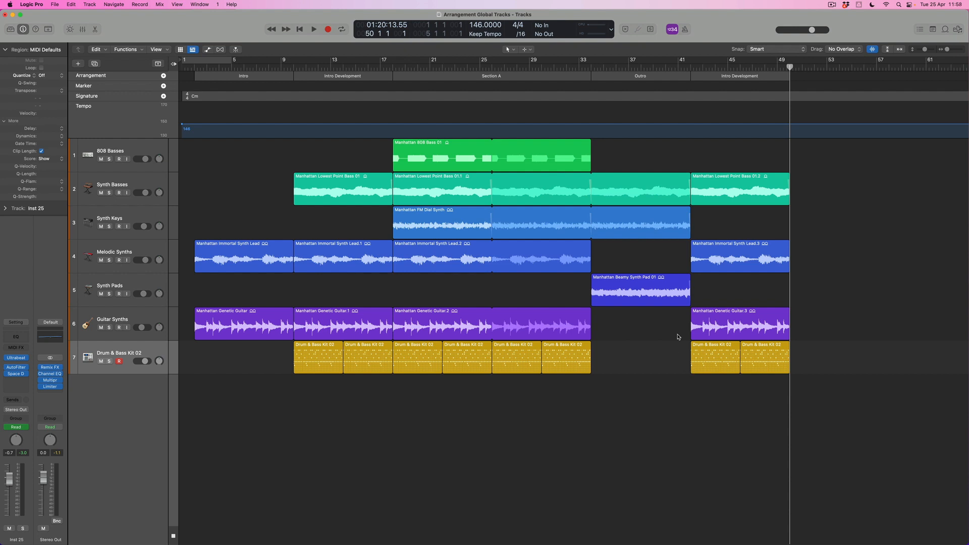
- Copy the Synth Pads region from the Outro to bar 42, and copy the Section A marker with its regions to bar 50
left_click_drag(636, 288, 735, 287)
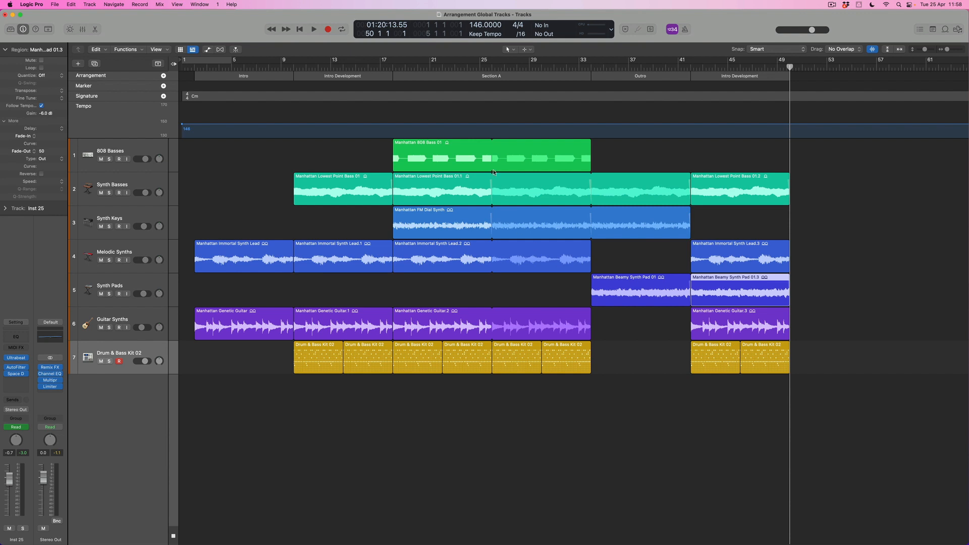
left_click(414, 77)
left_click_drag(404, 76, 790, 91)
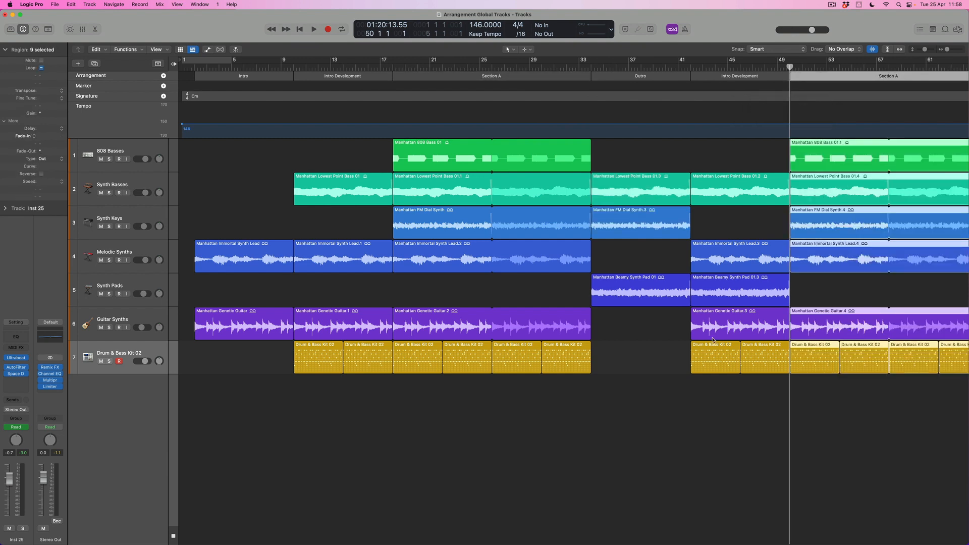
left_click(711, 451)
key("z")
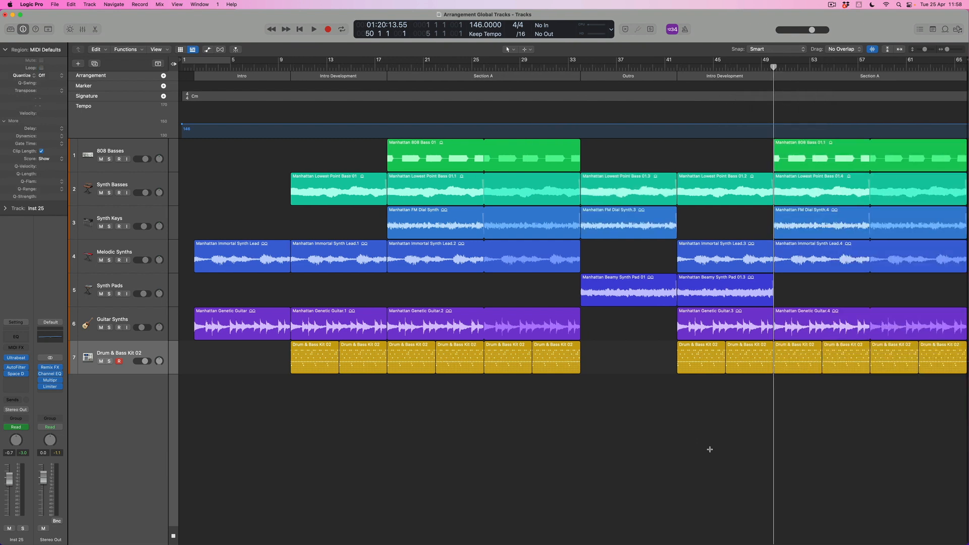